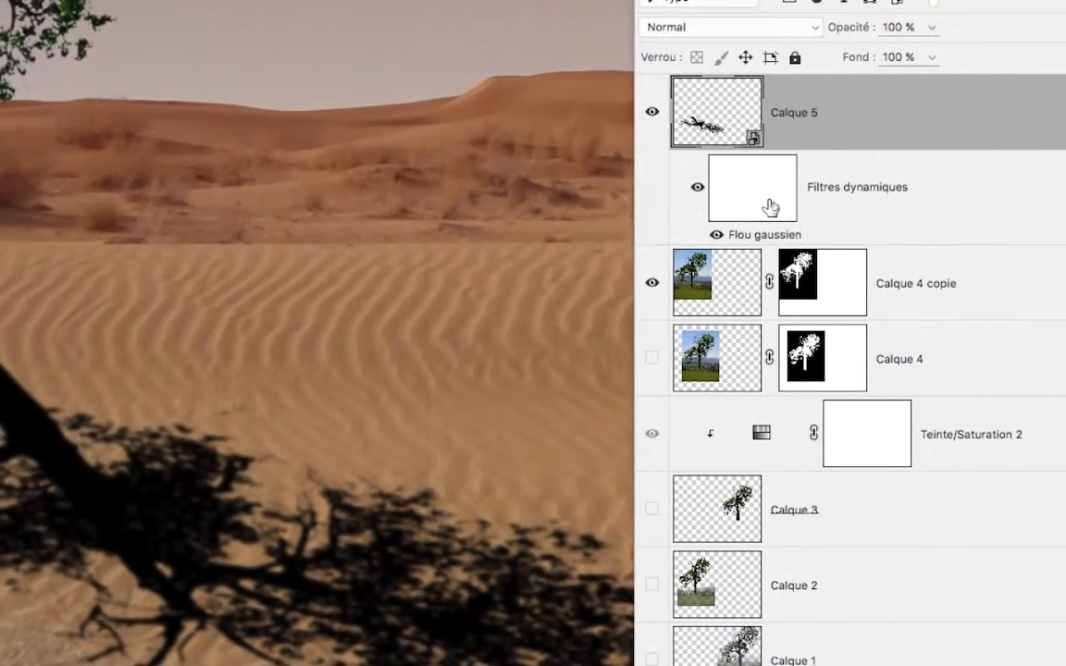
Draw a linear black-to-white gradient on Calque 5's smart filter mask, from the trunk's base outward along the shadow, to make the Gaussian blur progressive
left_click(744, 187)
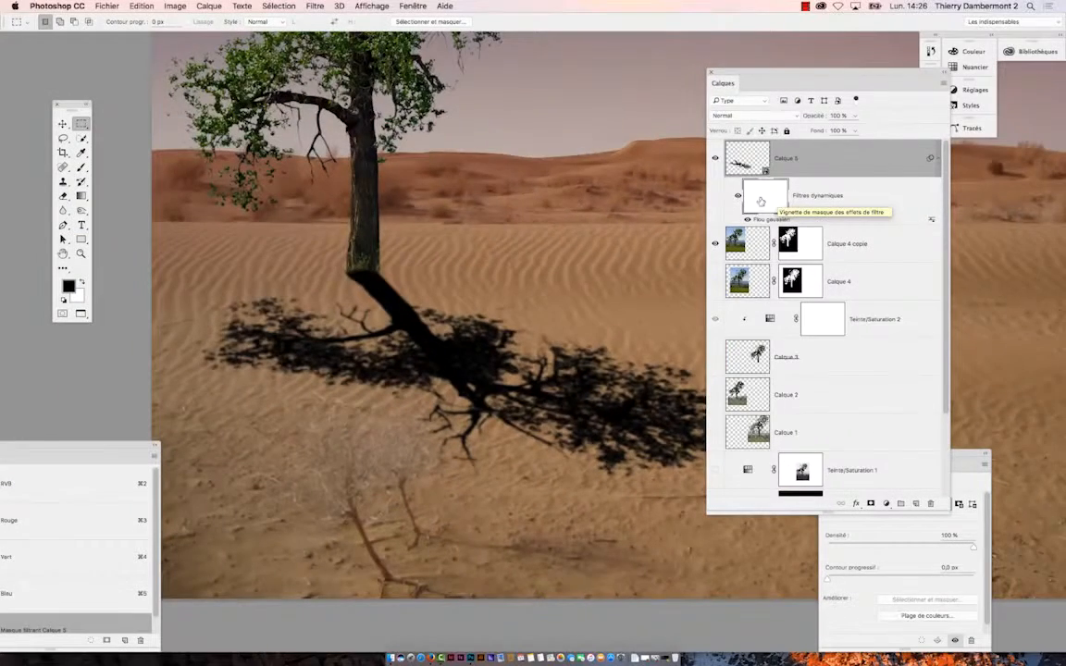
left_click(85, 196)
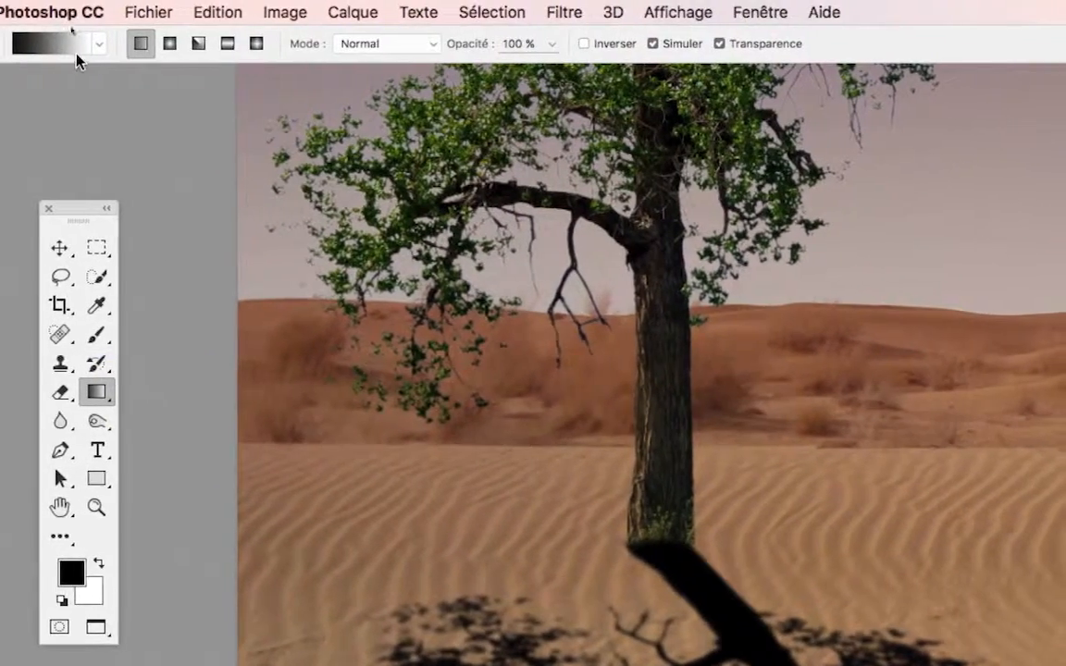
left_click(84, 46)
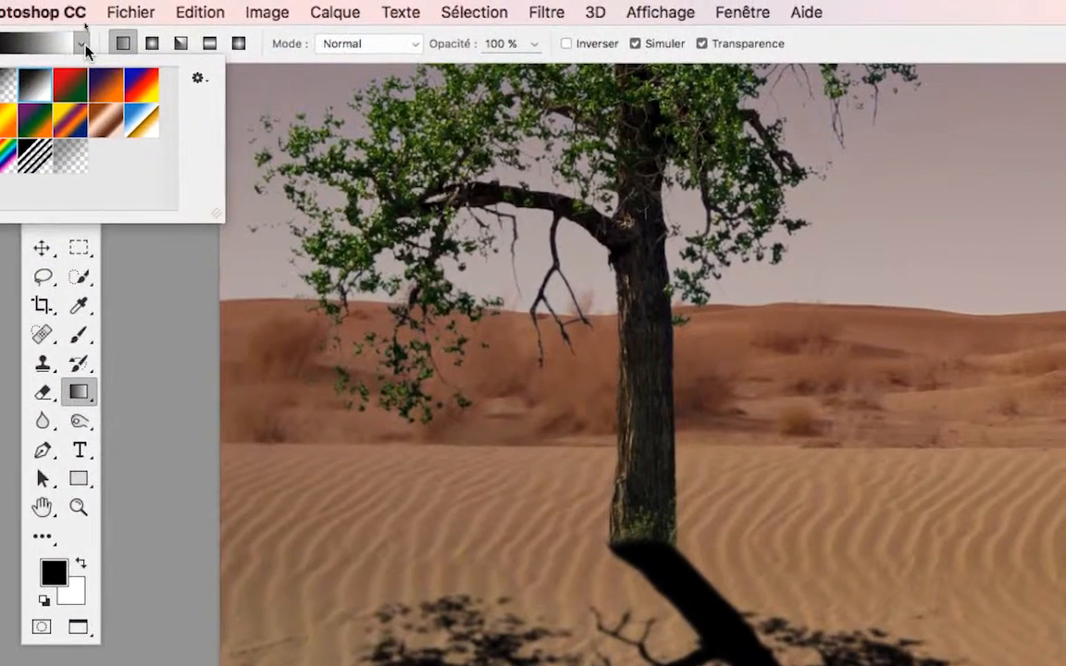
left_click(121, 13)
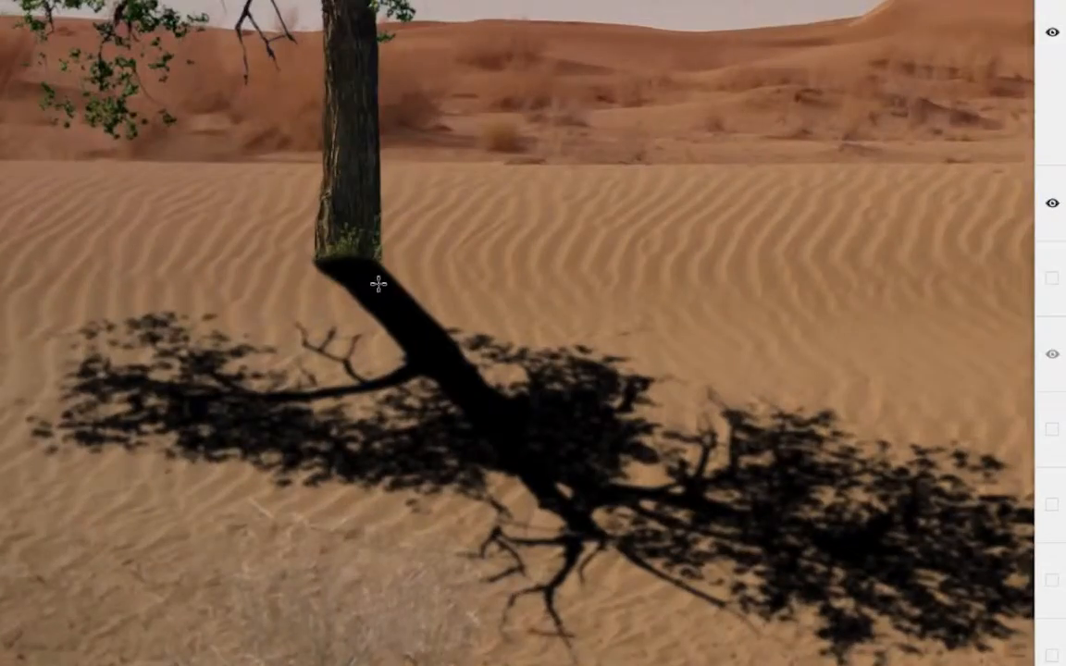
left_click_drag(376, 284, 524, 390)
left_click_drag(475, 355, 207, 137)
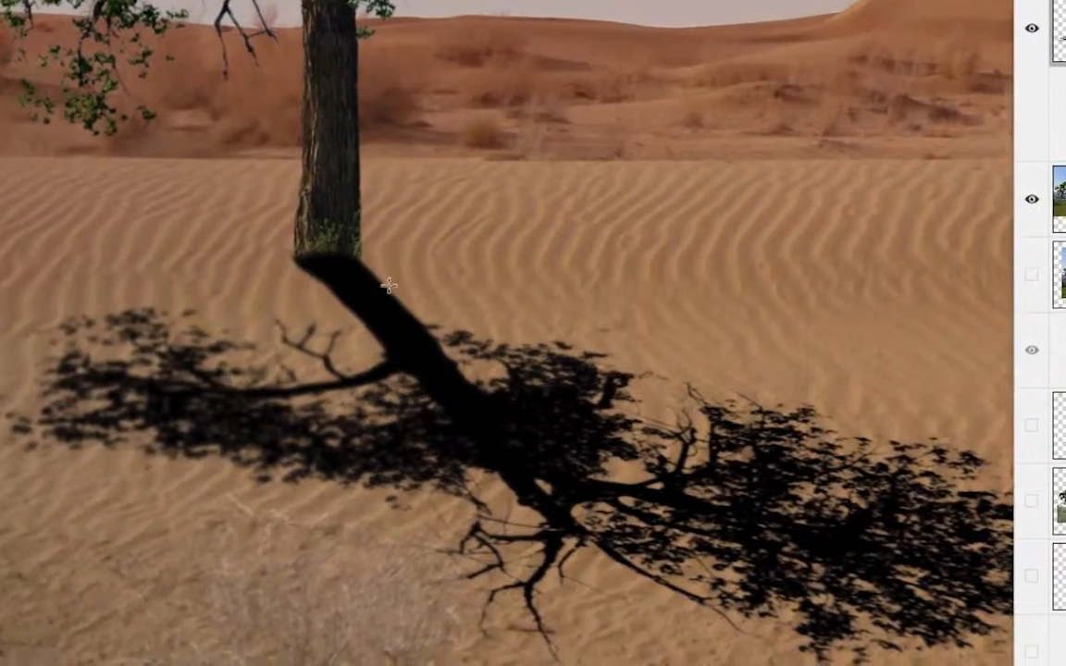
left_click_drag(389, 286, 609, 529)
left_click_drag(571, 485, 499, 404)
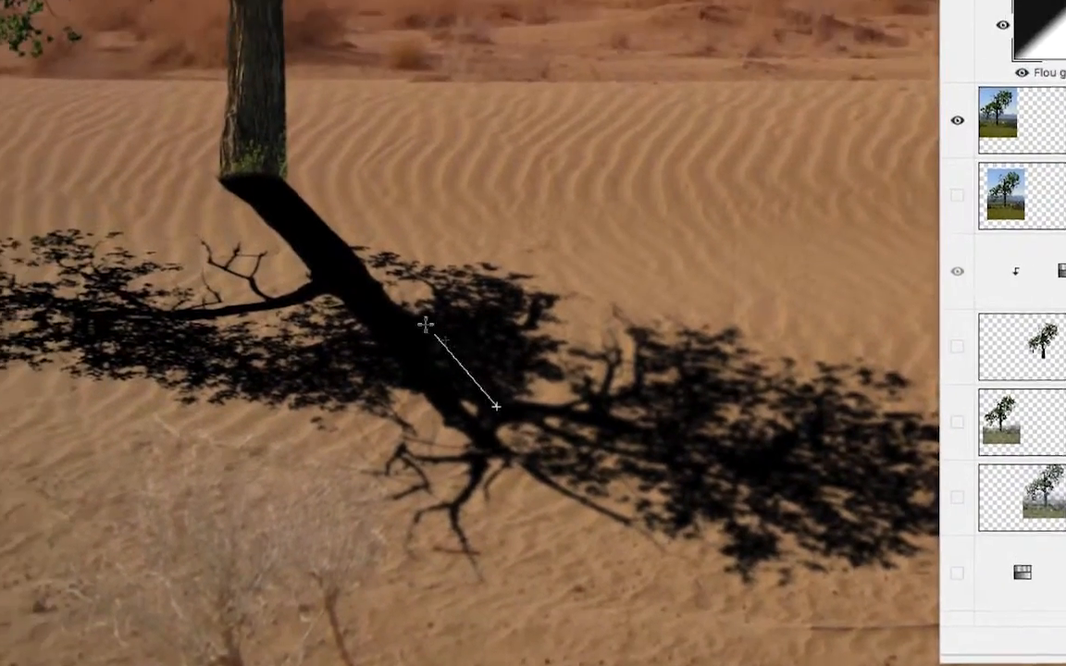
left_click_drag(425, 324, 314, 175)
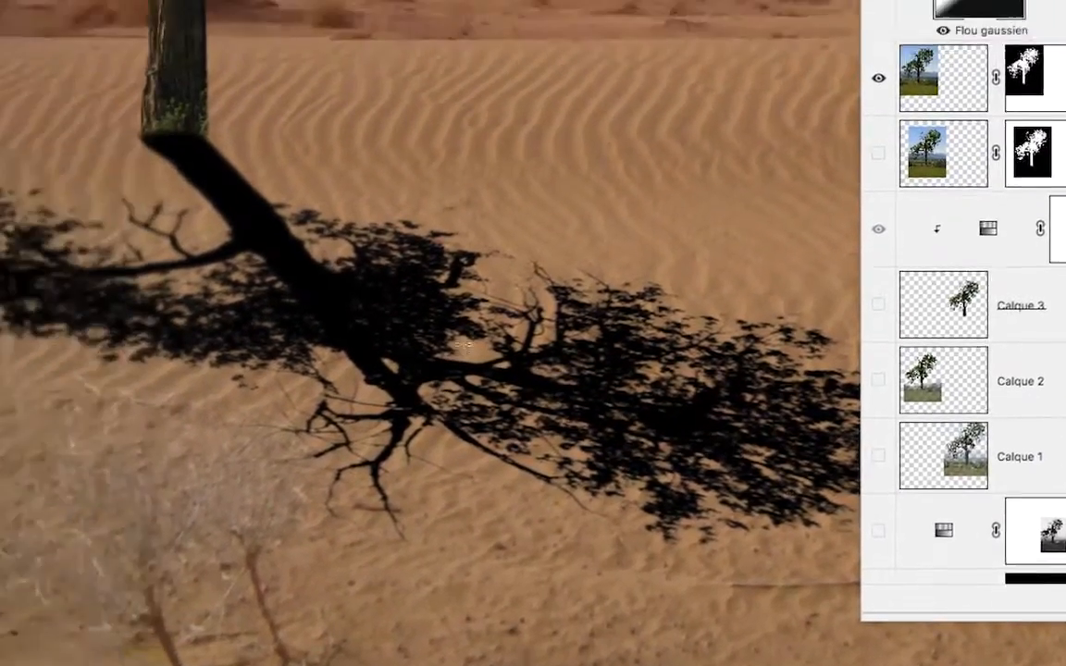
left_click_drag(210, 156, 458, 406)
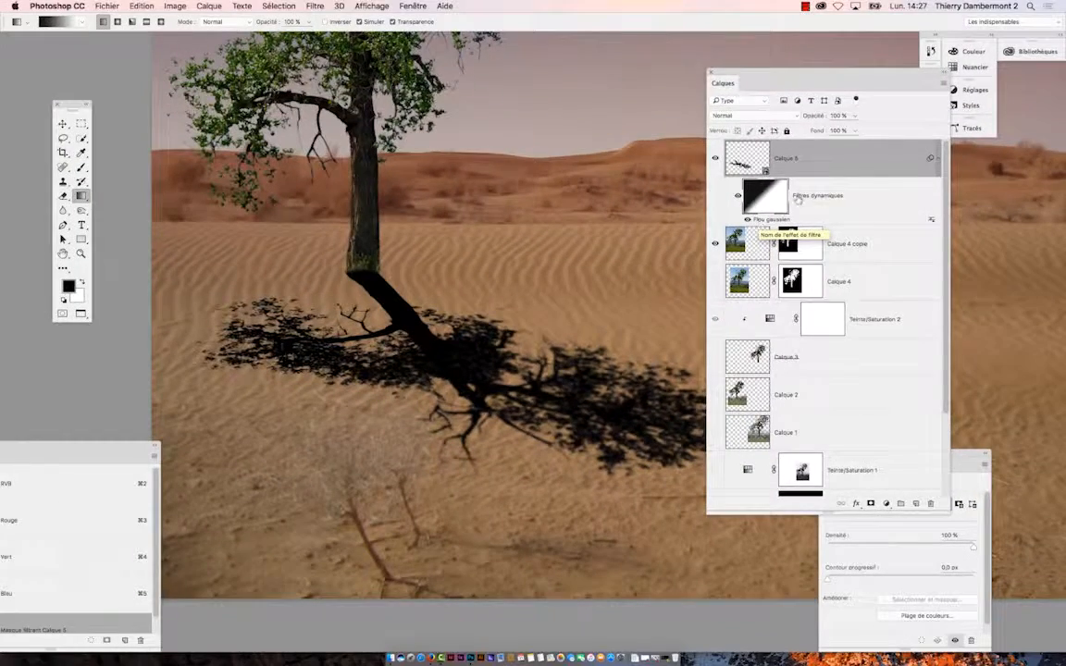
Add a layer mask that reveals everything to the shadow layer Calque 5
left_click_drag(754, 75, 779, 160)
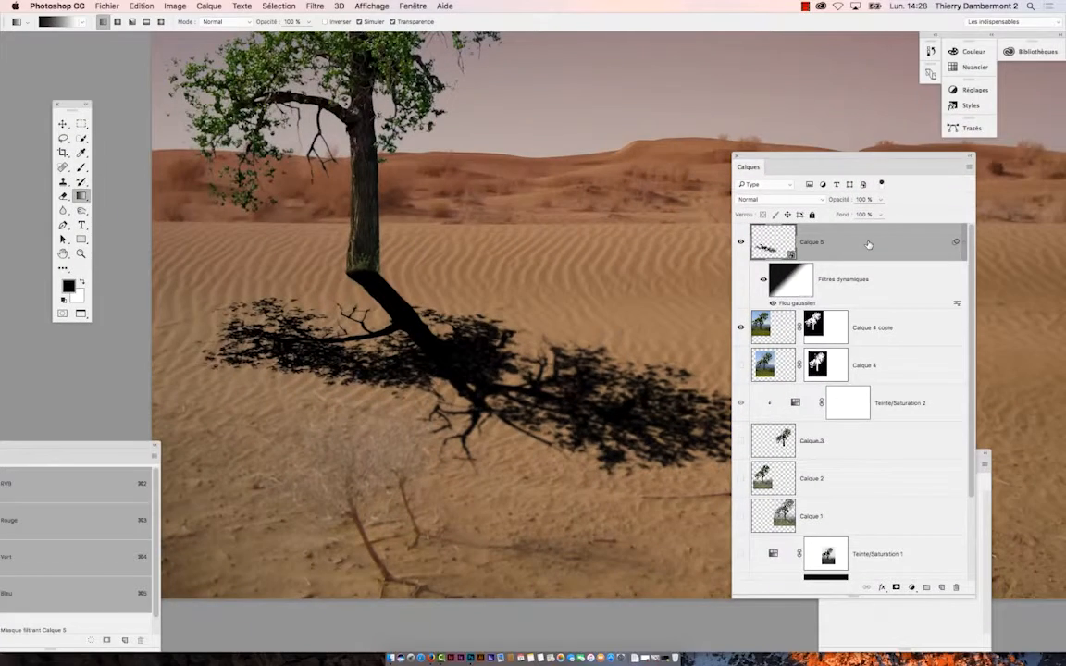
left_click(210, 5)
mouse_move(254, 173)
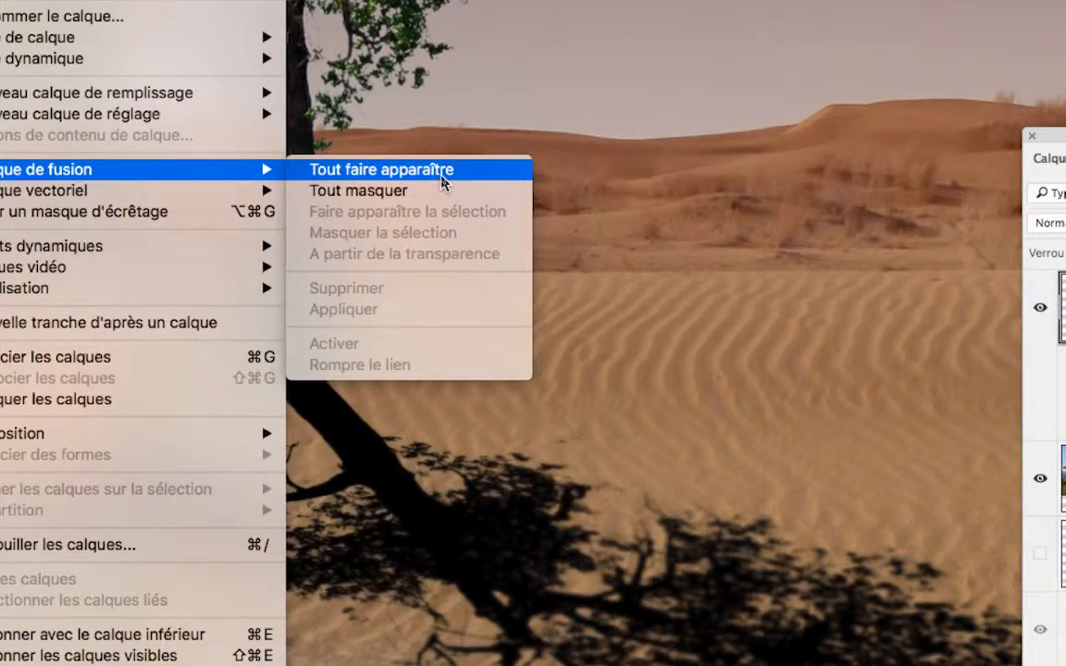
left_click(441, 173)
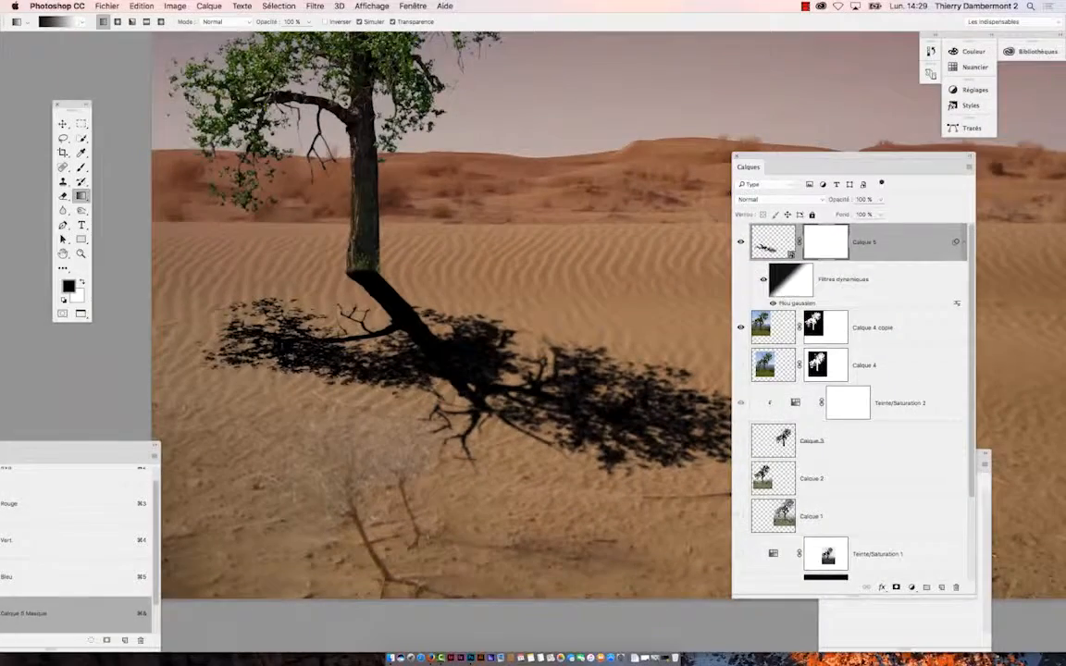
Draw a long linear gradient on Calque 5's layer mask, fading the shadow gradually as it extends away from the trunk
mouse_move(319, 242)
left_mouse_down()
mouse_move(514, 399)
mouse_move(356, 280)
left_mouse_up()
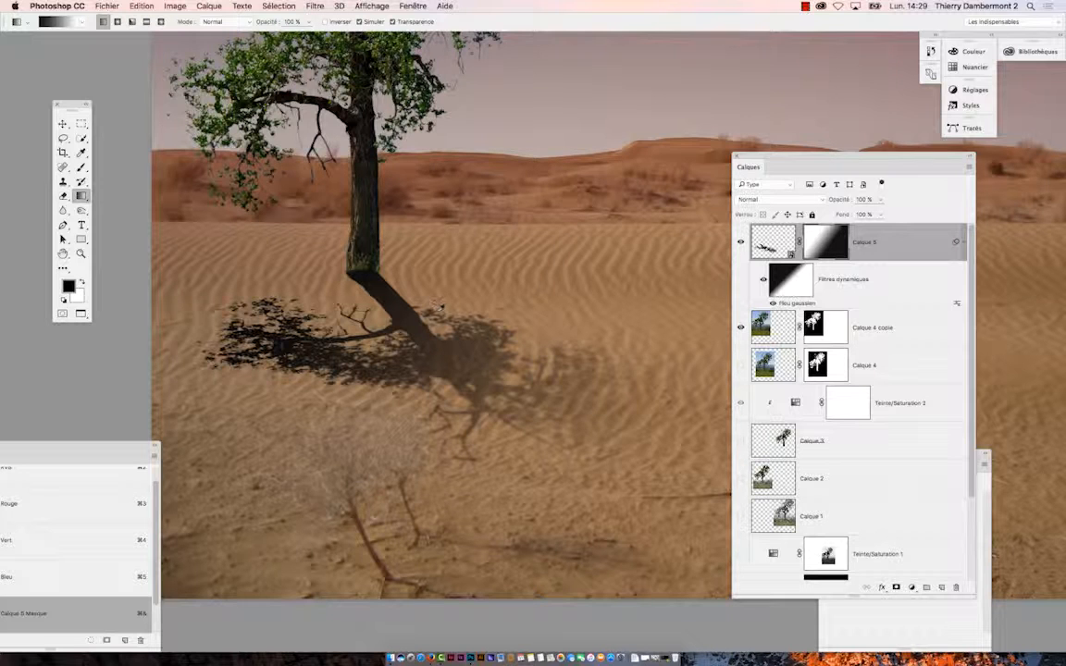
scroll(444, 319, "down", 5)
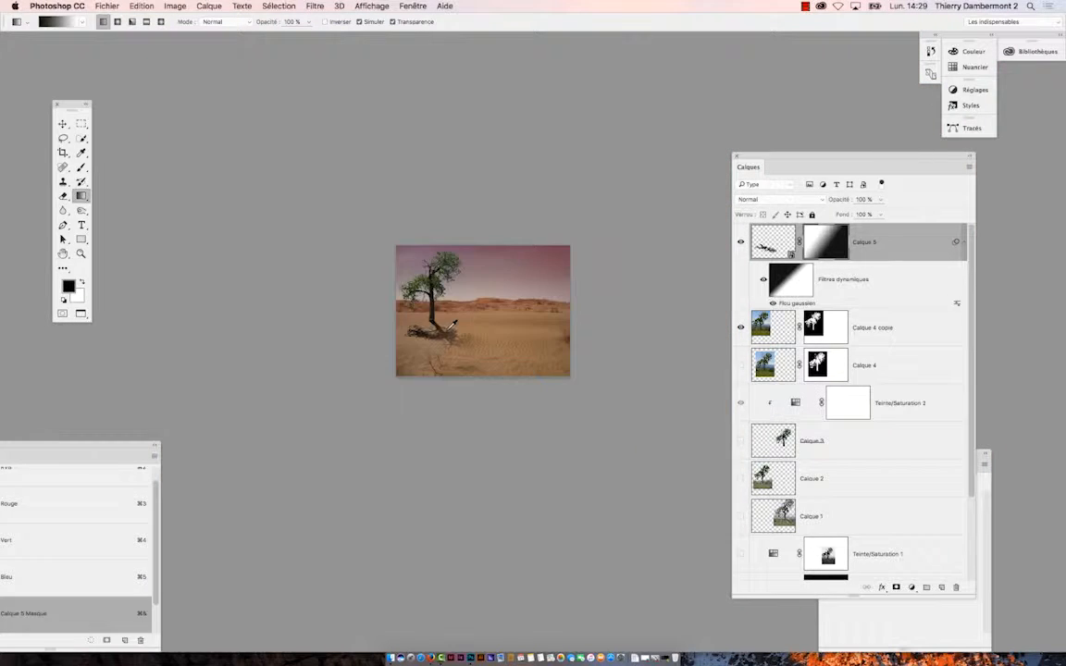
scroll(453, 323, "up", 4)
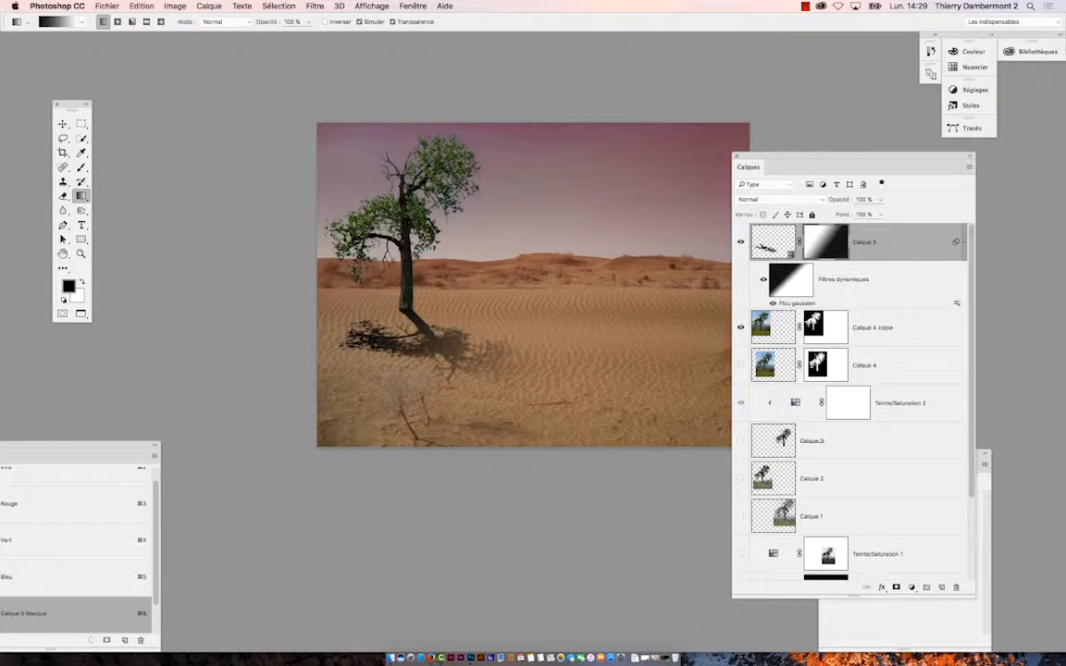
left_click_drag(629, 439, 360, 280)
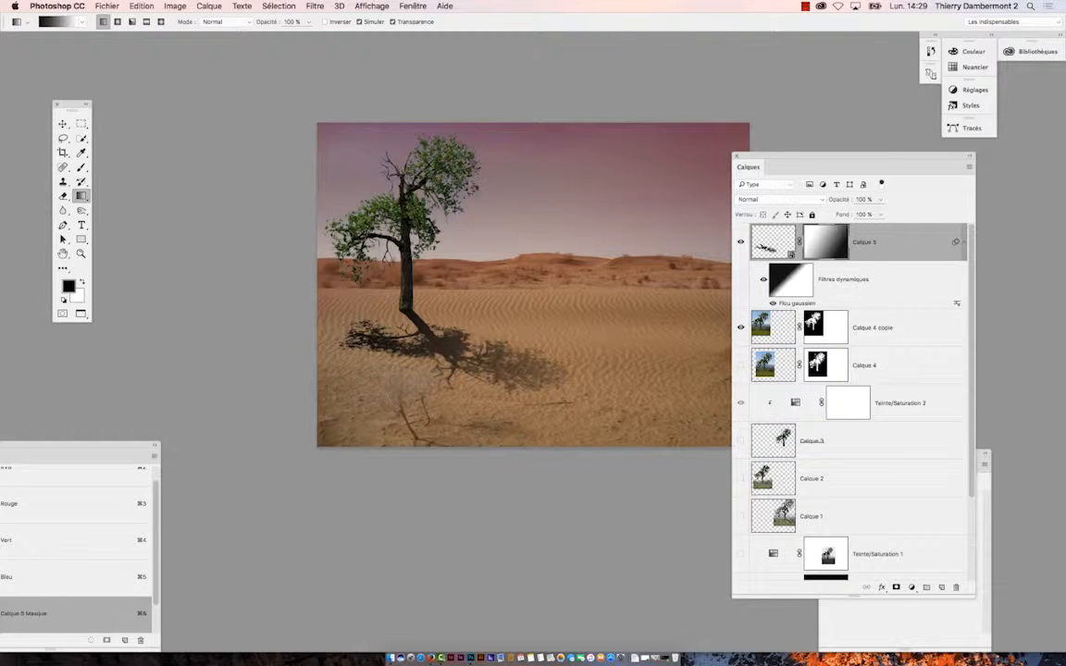
Choose the Brush tool at size 1507, try a black stroke on the mask over the shadow's outer foliage near the image edge, and undo it
scroll(497, 372, "up", 3)
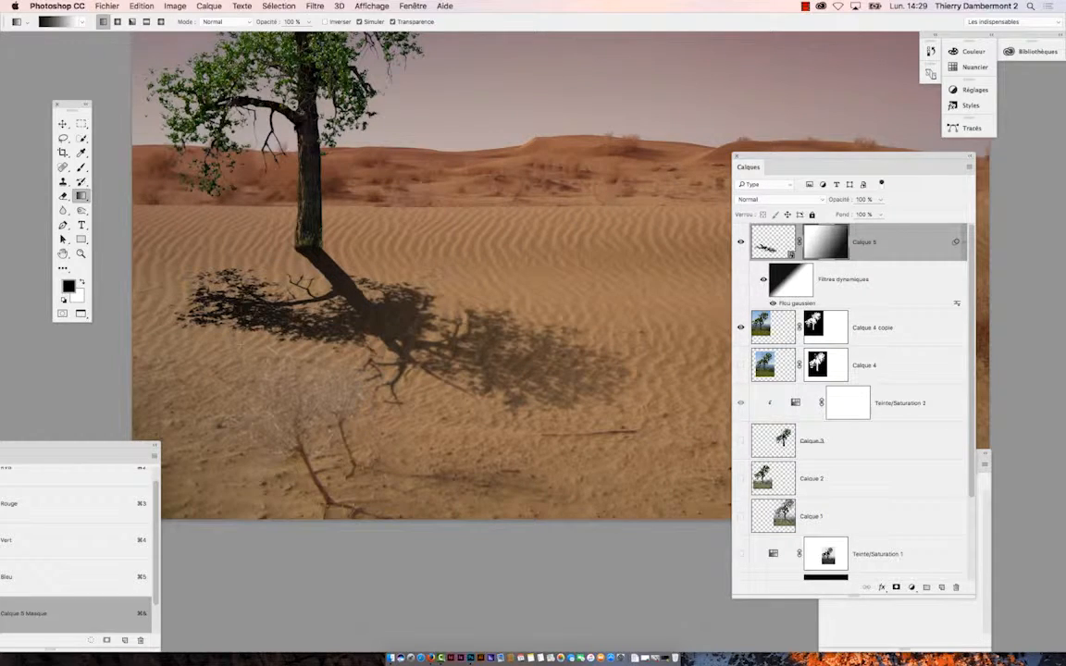
scroll(190, 283, "up", 4)
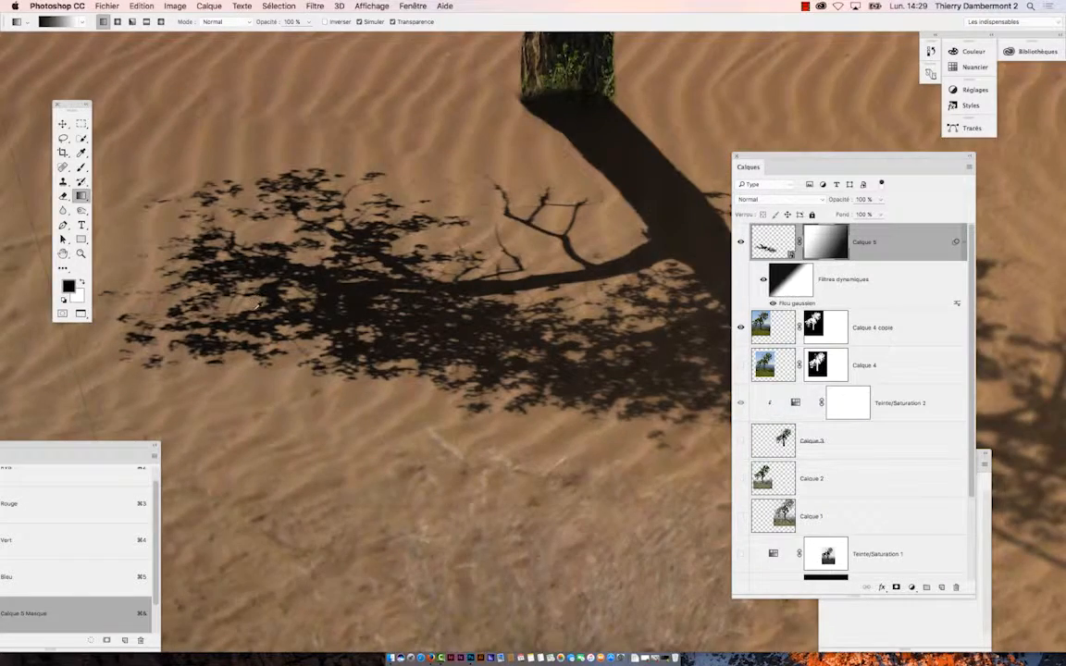
scroll(257, 306, "down", 5)
scroll(258, 306, "up", 2)
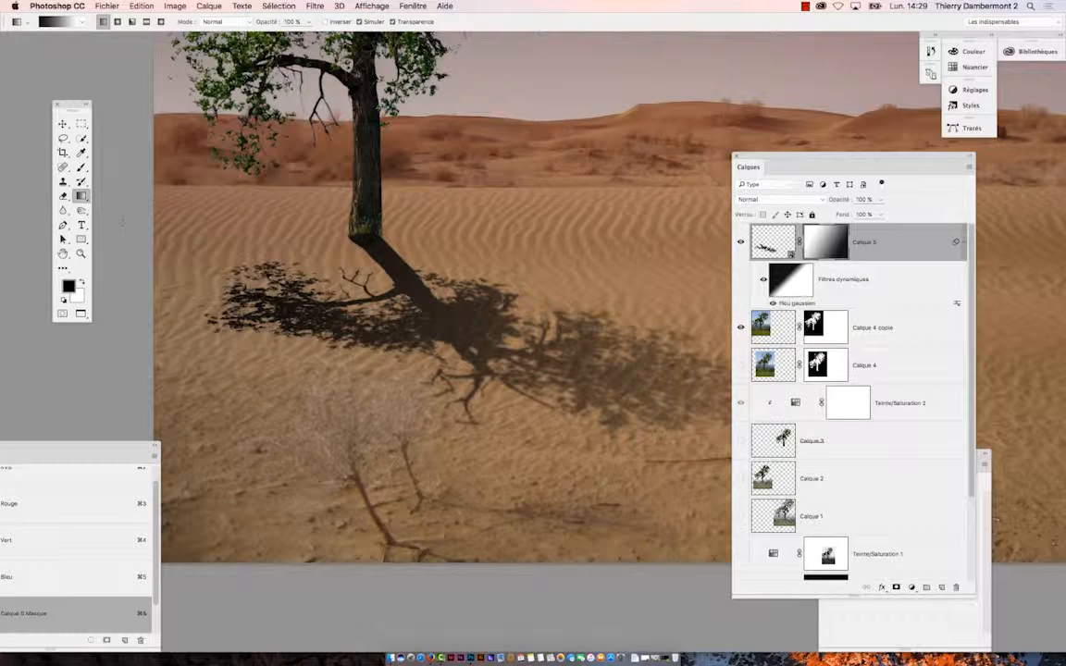
left_click(81, 168)
mouse_move(321, 355)
left_mouse_down()
mouse_move(361, 354)
mouse_move(414, 287)
mouse_move(435, 164)
mouse_move(372, 152)
left_mouse_up()
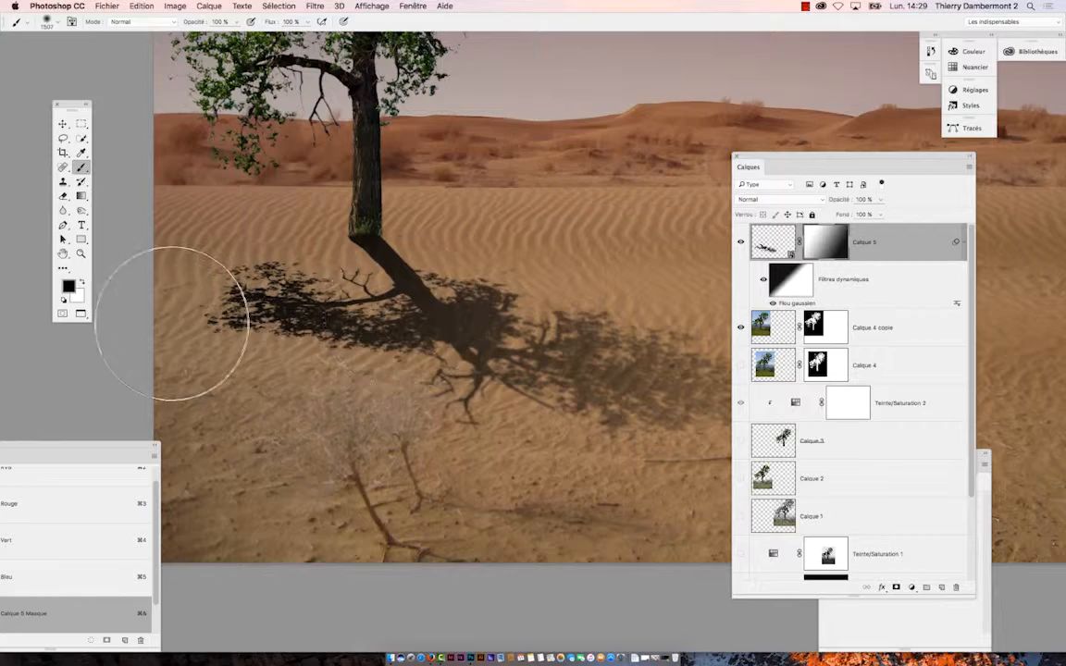
left_click_drag(172, 316, 199, 304)
key("super+z")
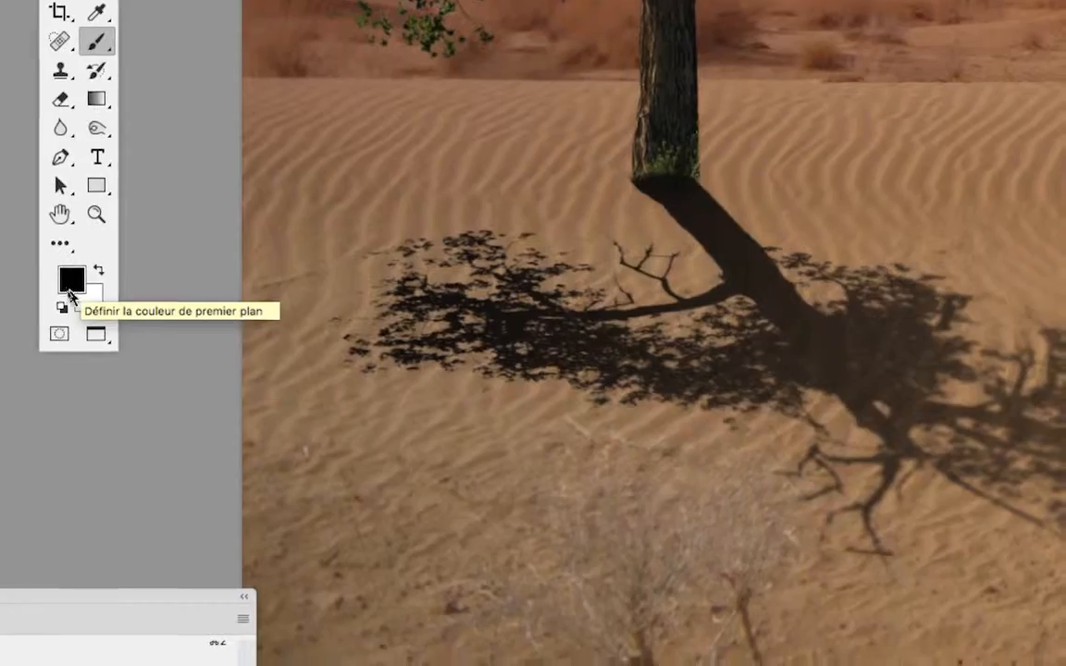
Set the foreground colour to mid-grey 7f7f7f, and return it to black 000000
left_click(71, 295)
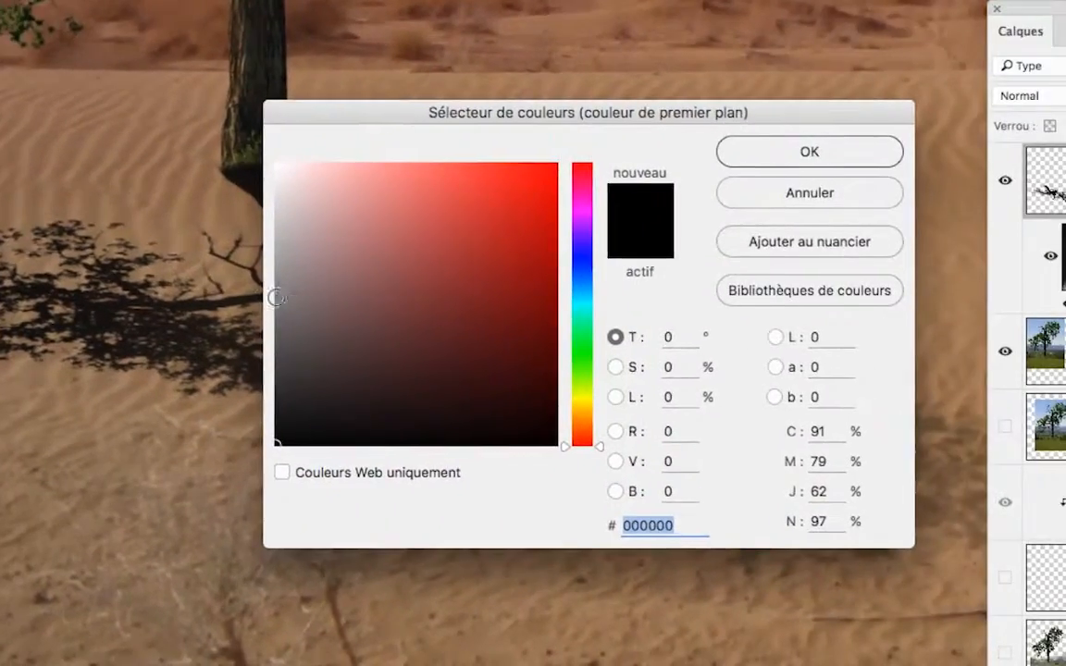
left_click(685, 317)
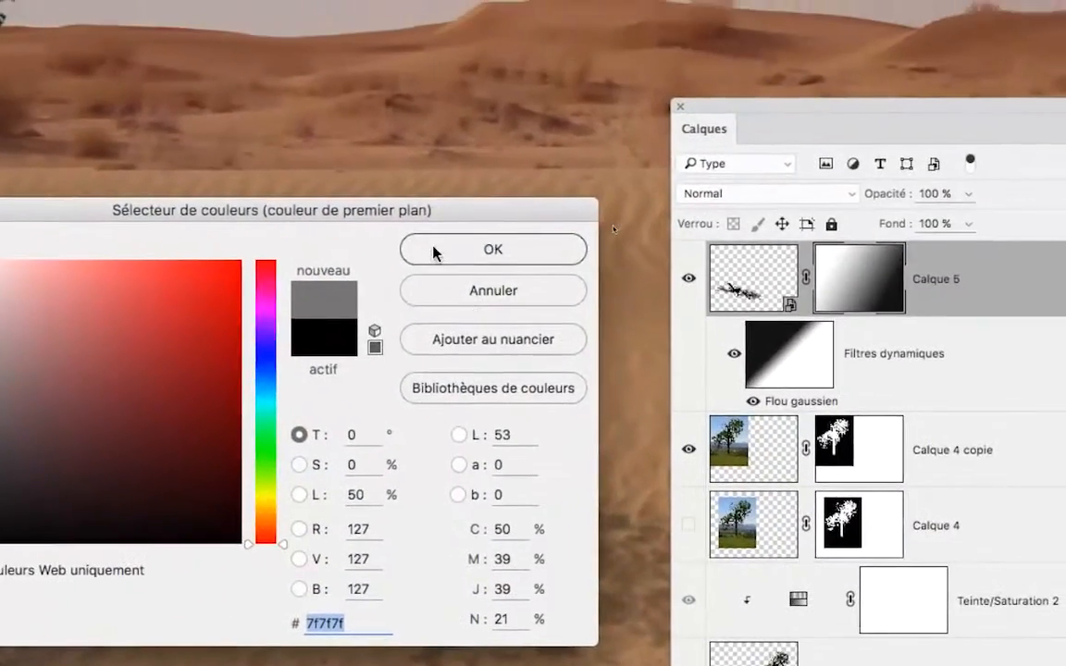
left_click(745, 146)
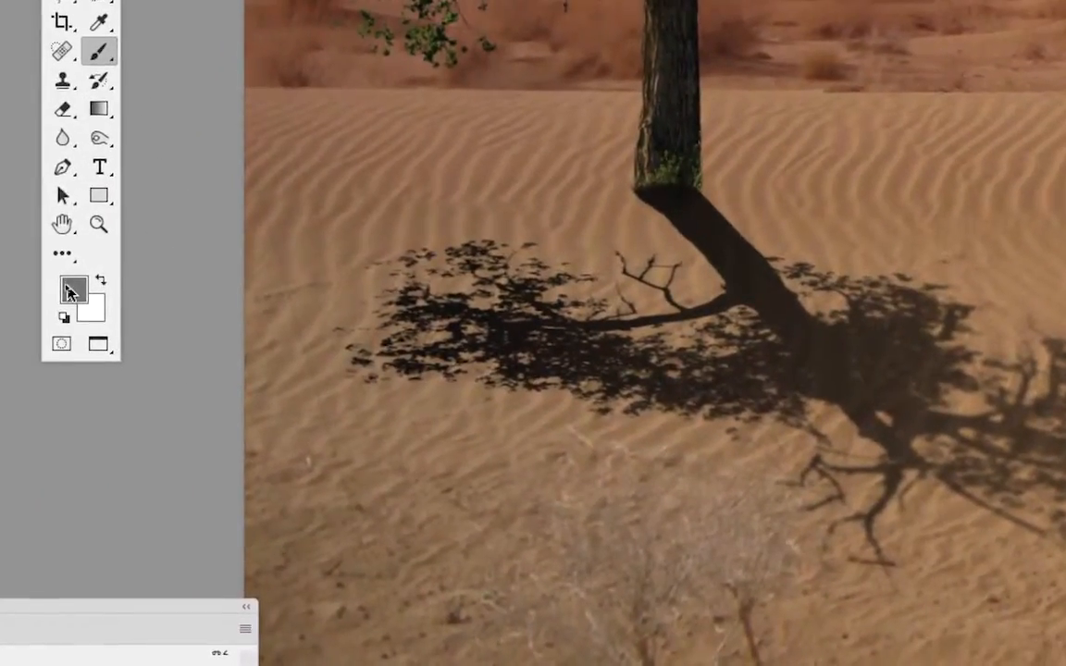
left_click(71, 285)
left_click(683, 460)
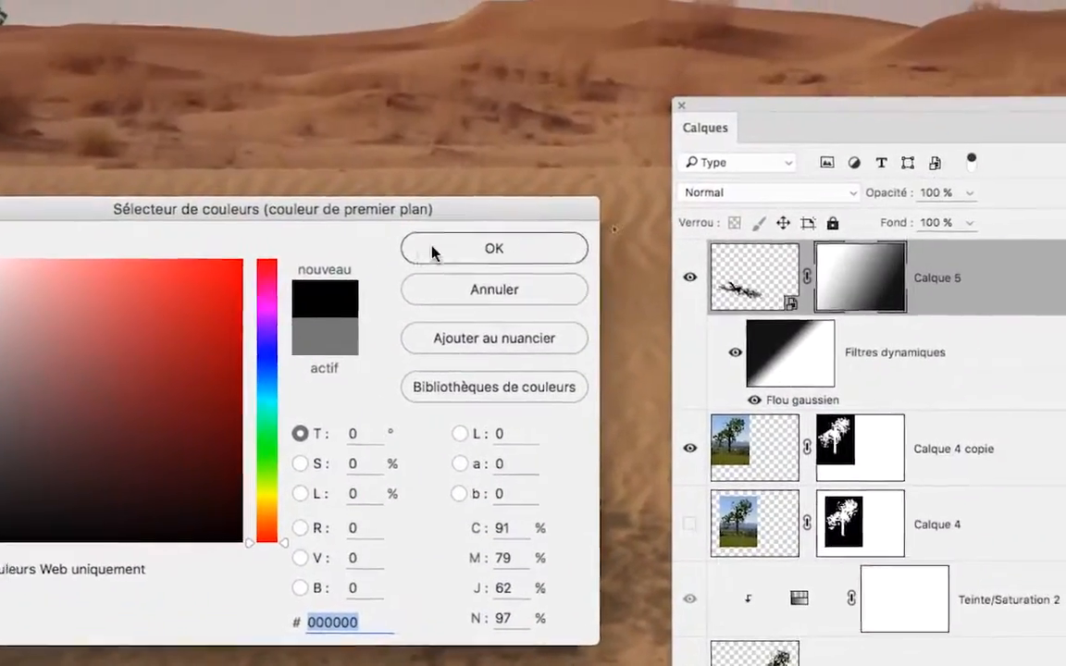
left_click(433, 252)
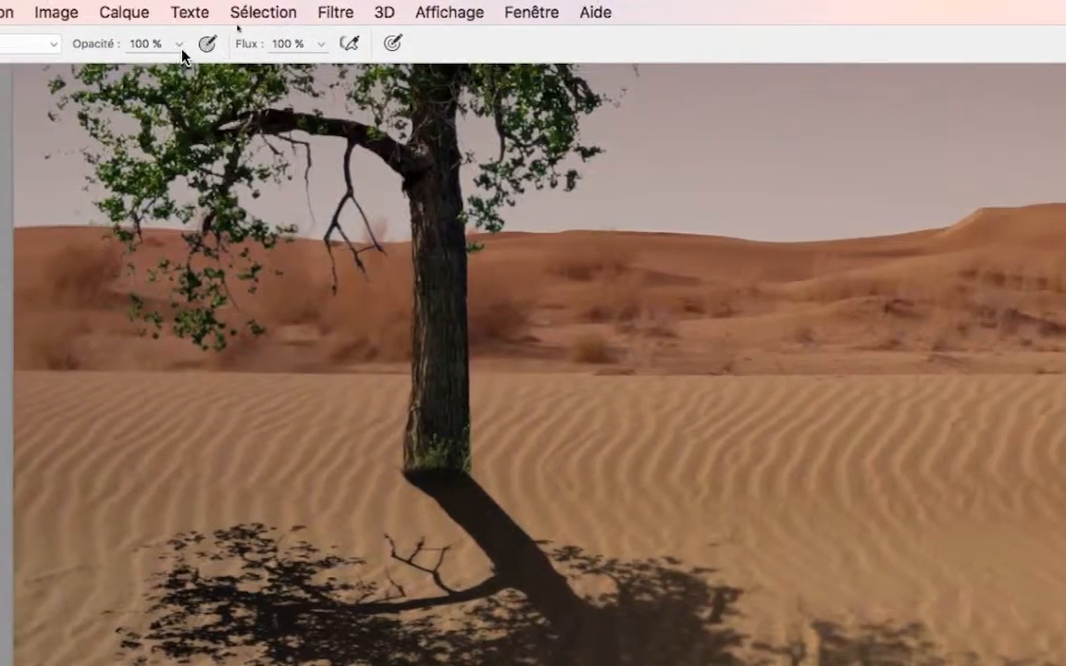
Set the brush opacity to 17% and paint black on Calque 5's layer mask to lighten the shadow's outer foliage near the image edge
left_click(259, 44)
left_click_drag(162, 61, 136, 59)
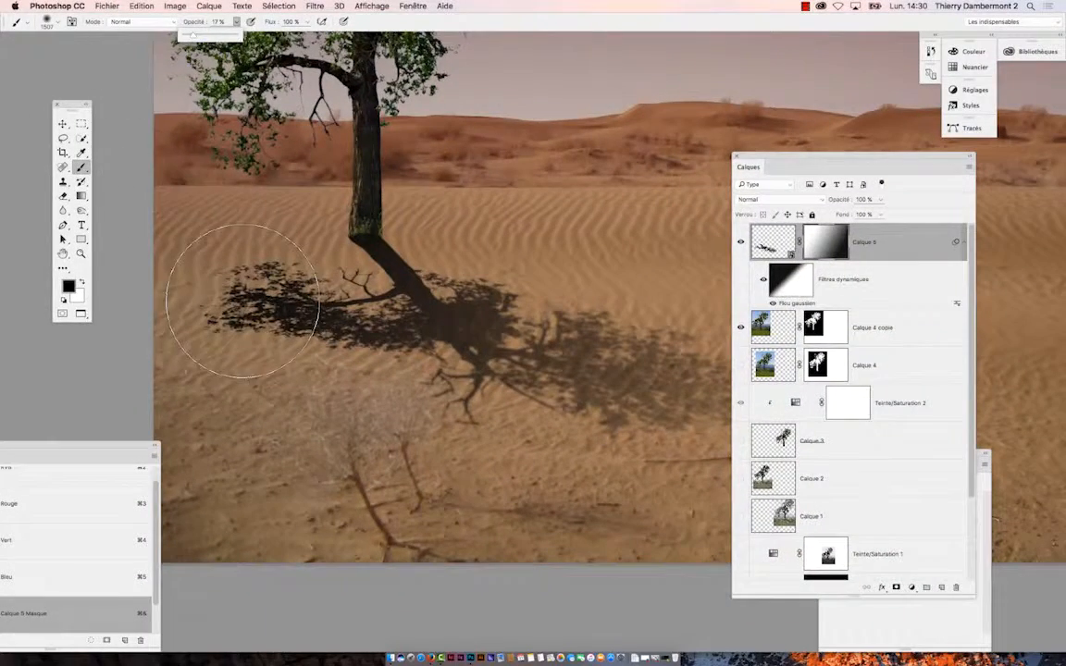
left_click(204, 356)
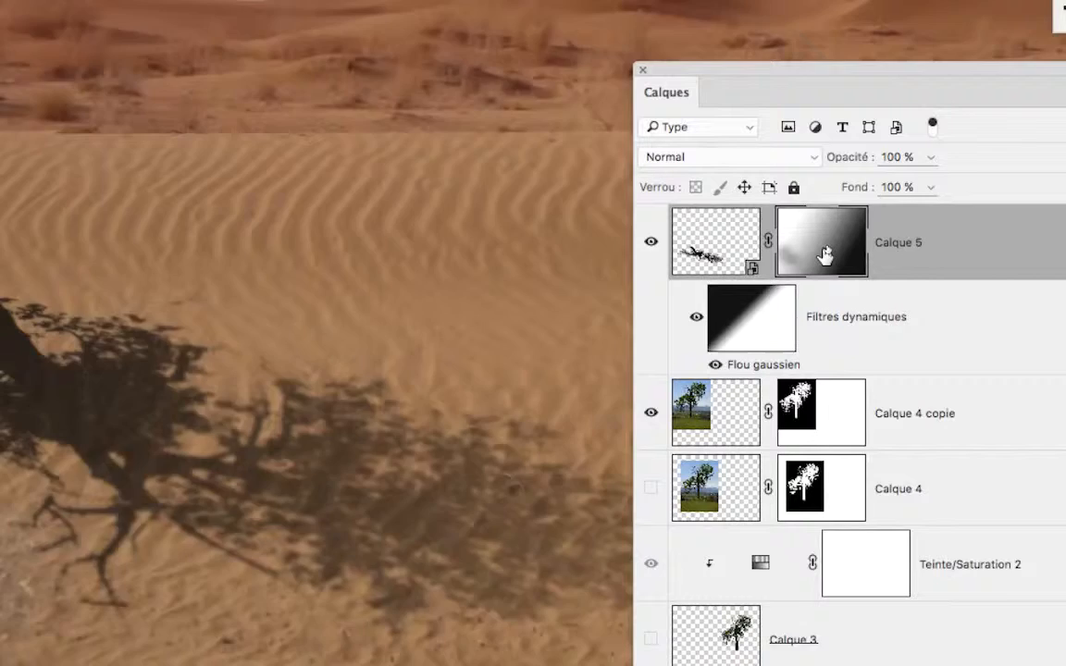
Display Calque 5's layer mask on its own to examine the gradient and brush strokes, and return to the image
left_click(813, 246, "alt")
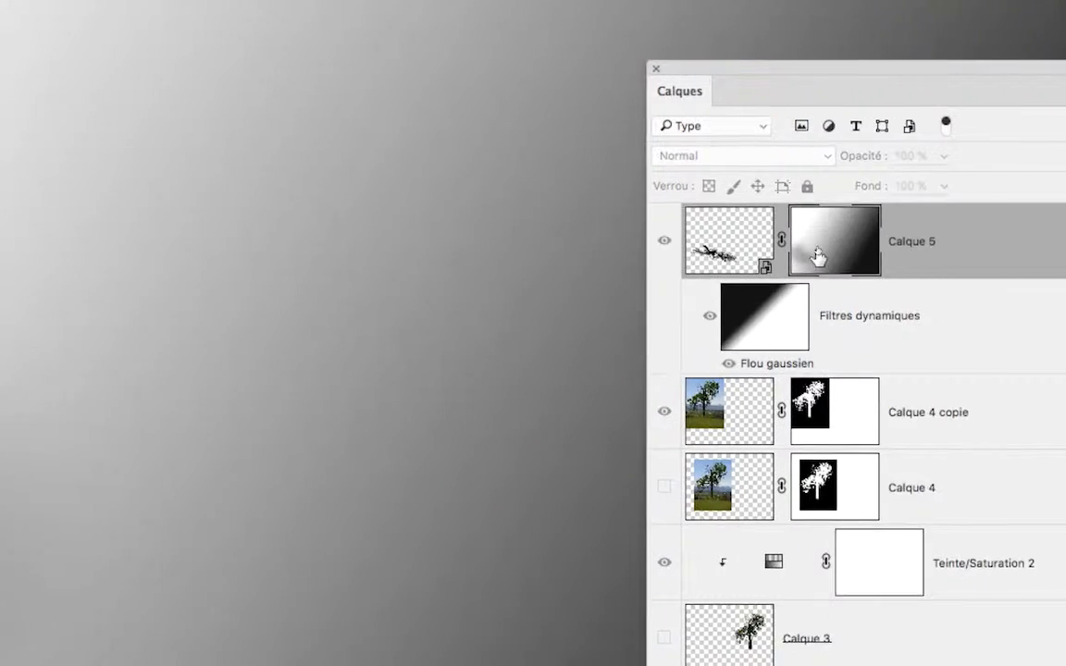
left_click_drag(817, 256, 770, 271)
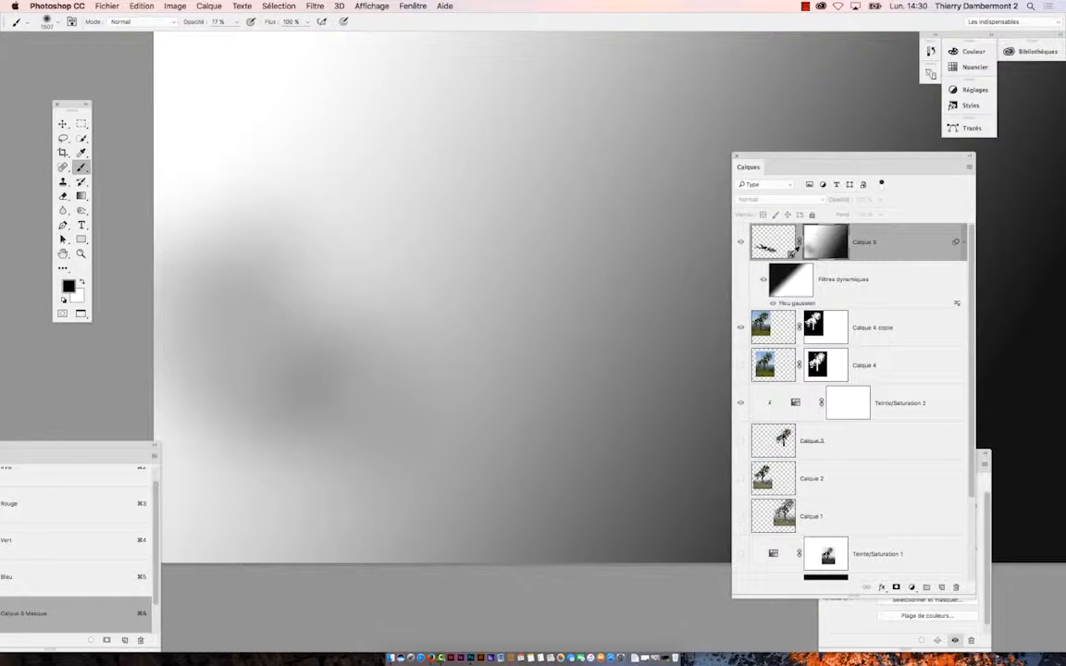
scroll(642, 332, "down", 3)
left_click_drag(622, 330, 374, 342)
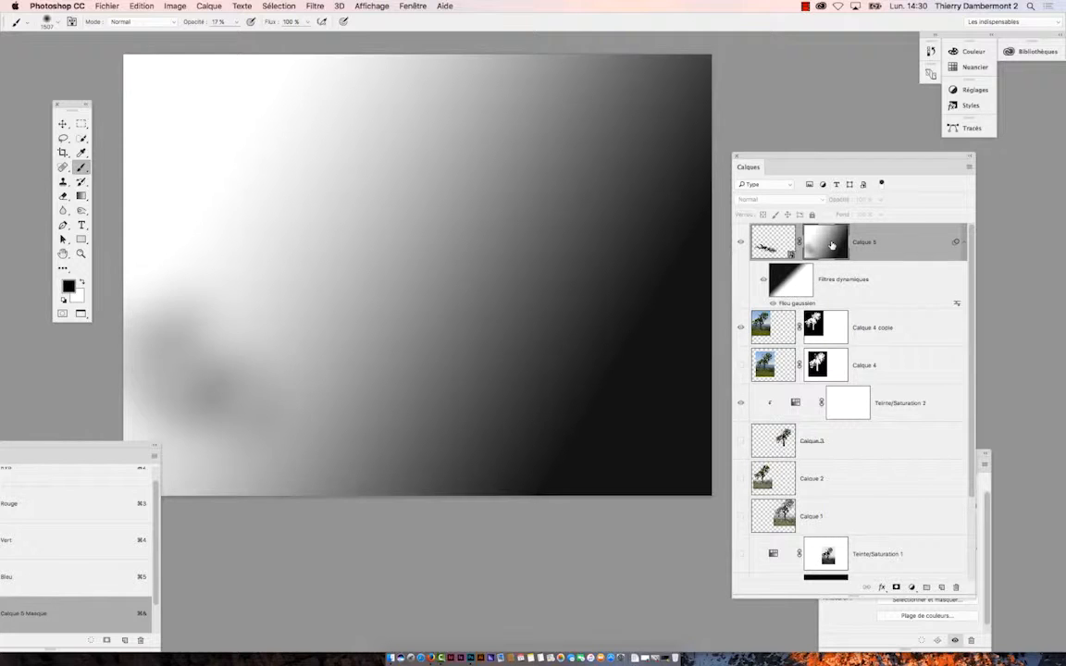
left_click(832, 245, "alt")
Retouch the shadow's mask with a smaller brush of size 835 at 17% opacity, and compare the image with Calque 5 hidden and shown
mouse_move(340, 421)
left_mouse_down()
mouse_move(331, 403)
mouse_move(301, 403)
left_mouse_up()
left_click_drag(332, 352, 268, 329)
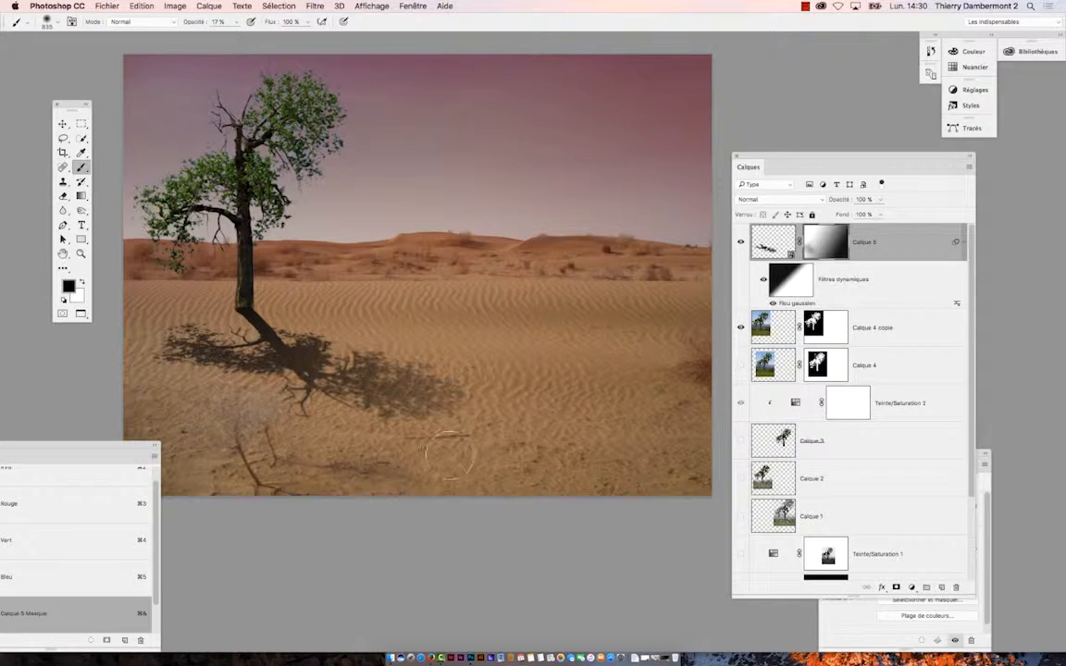
left_click(740, 243)
left_click(740, 242)
Move the shadow layer Calque 5 below Calque 4 copie to compare the trunk's base, and return it above
left_click(269, 336, "super")
left_click(270, 336, "super")
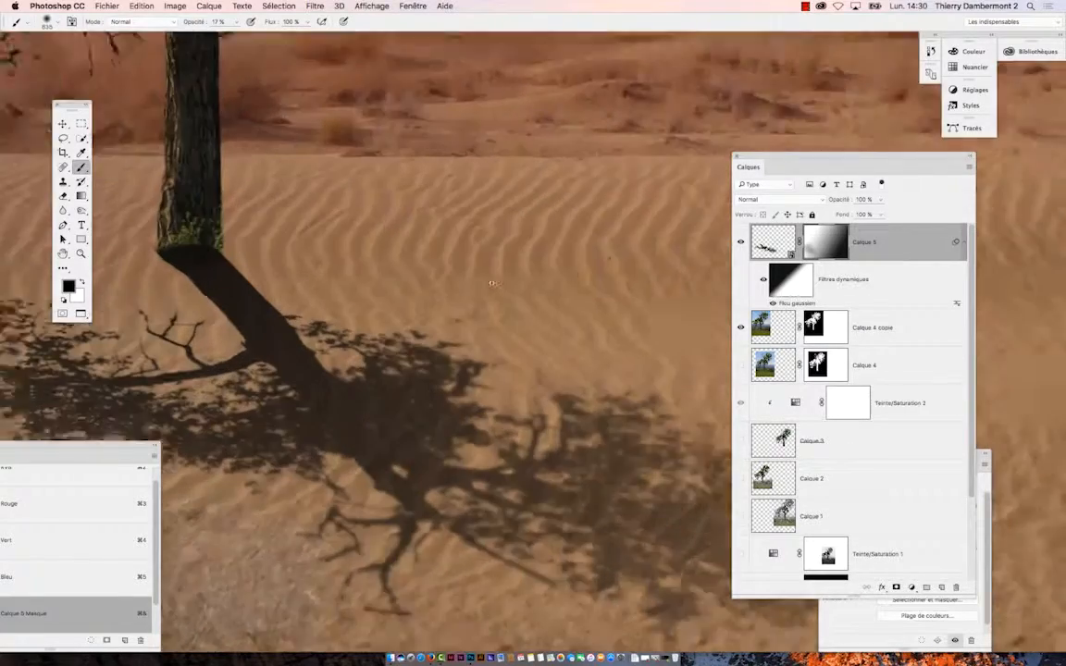
left_click_drag(326, 286, 603, 266)
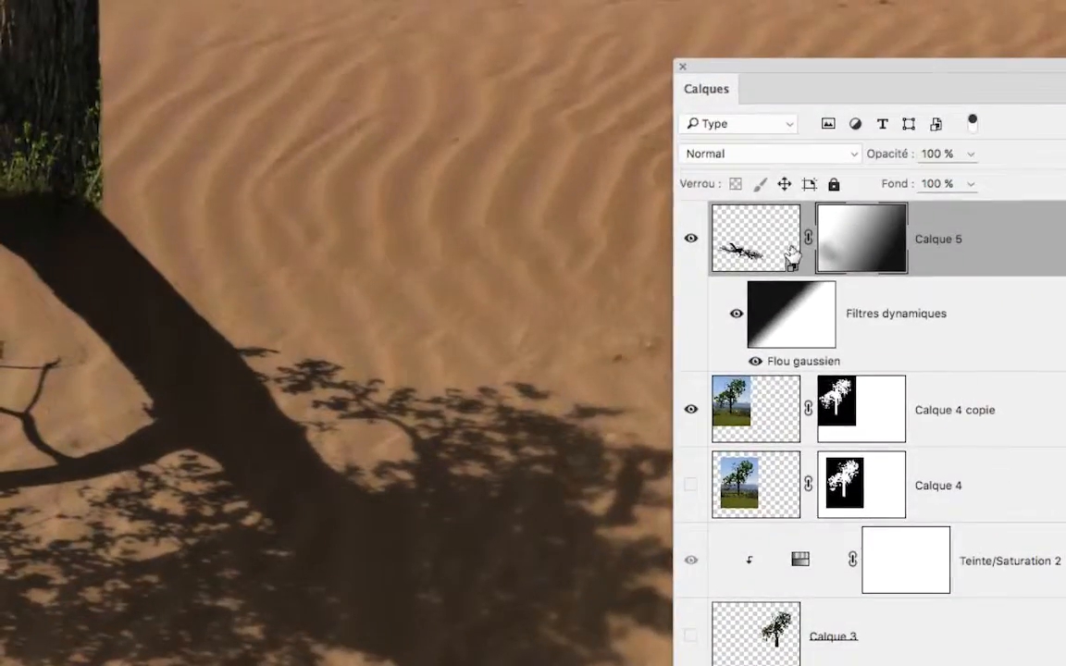
left_click_drag(793, 253, 783, 327)
left_click_drag(784, 308, 784, 311)
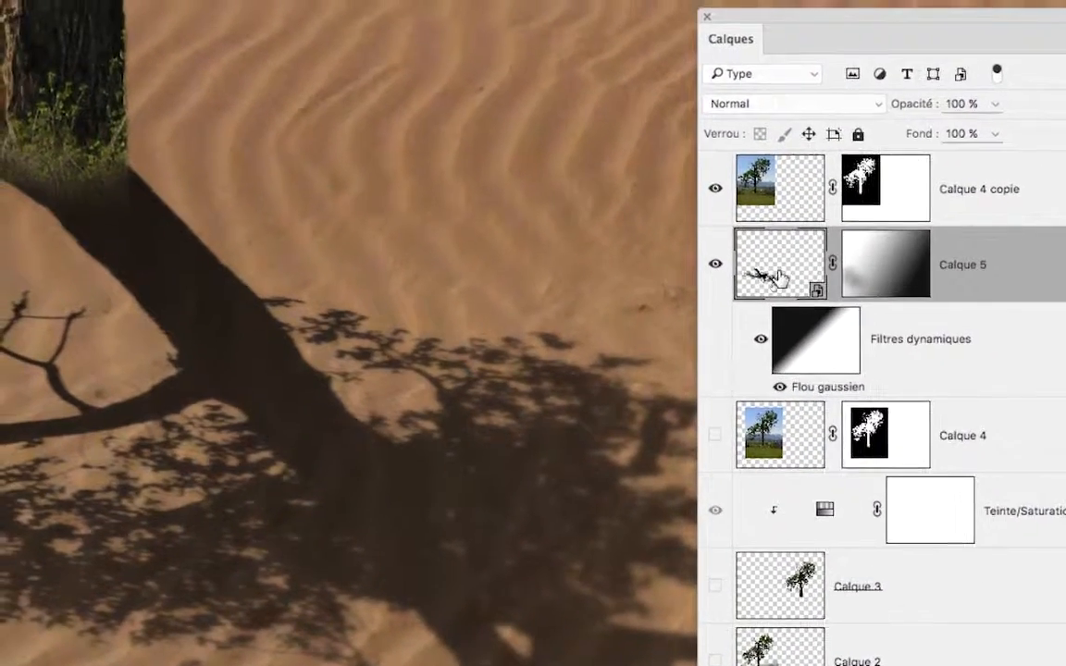
left_click_drag(777, 275, 782, 186)
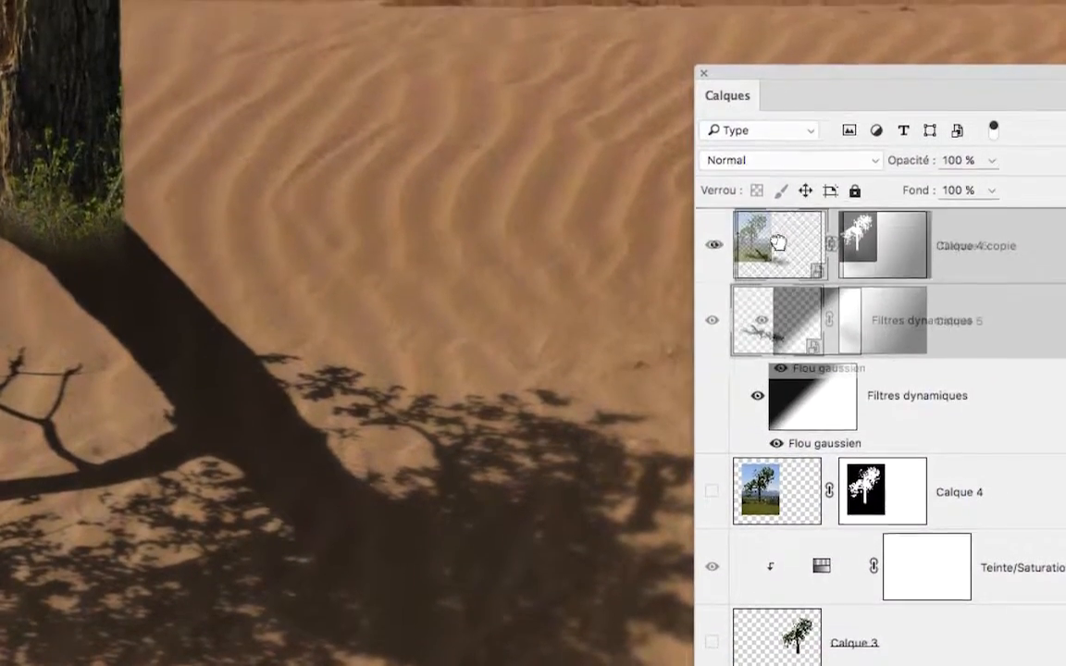
left_click_drag(777, 241, 710, 255)
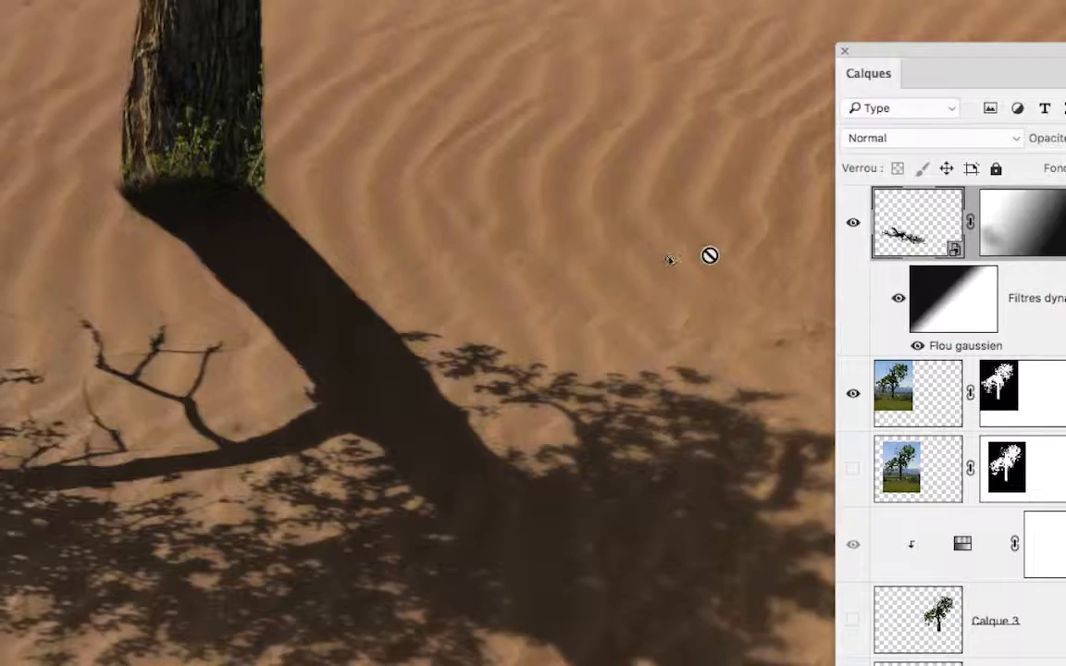